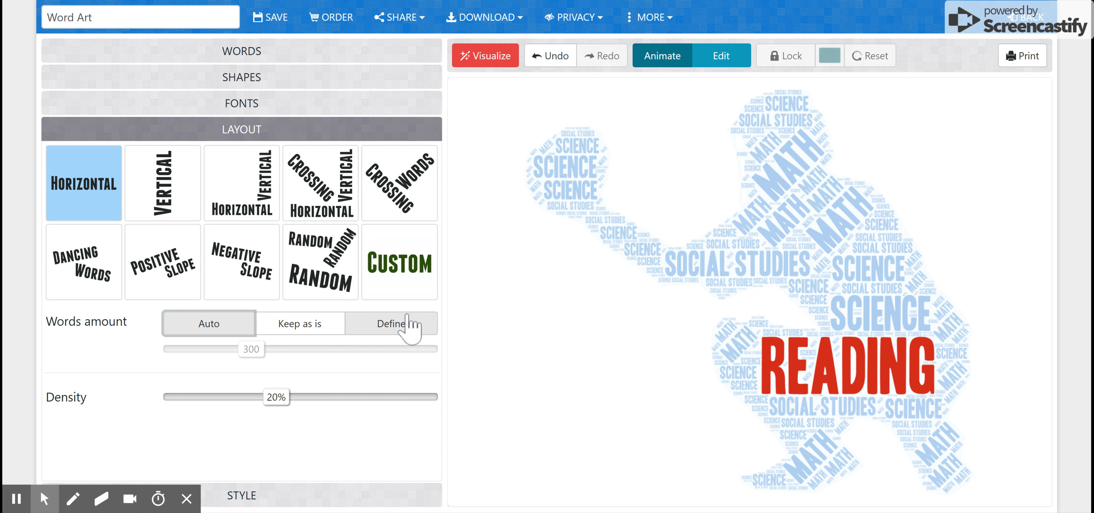
Reset the angle of the word MATH to the default and regenerate the word art.
click(231, 56)
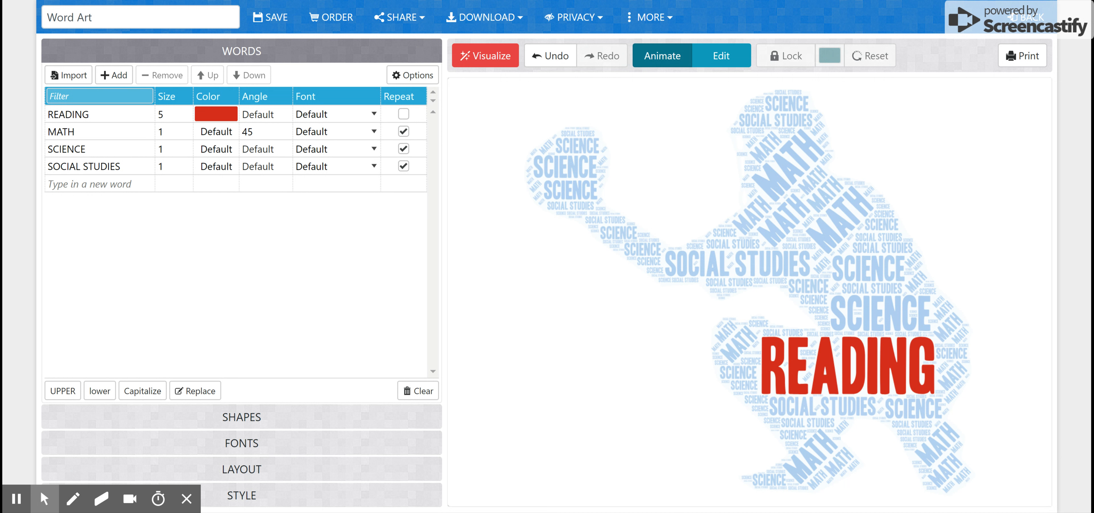
drag(246, 132, 253, 132)
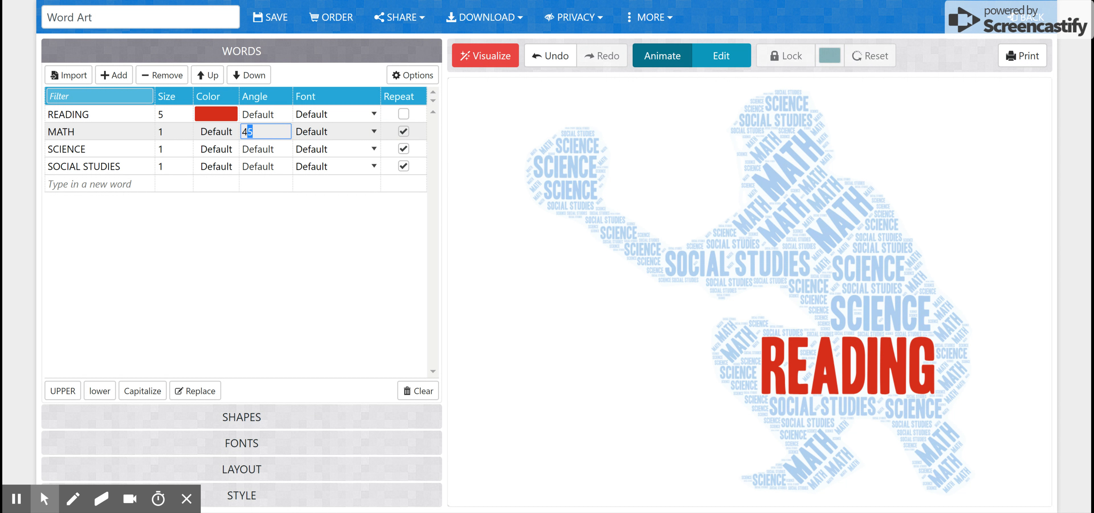
click(292, 256)
click(496, 57)
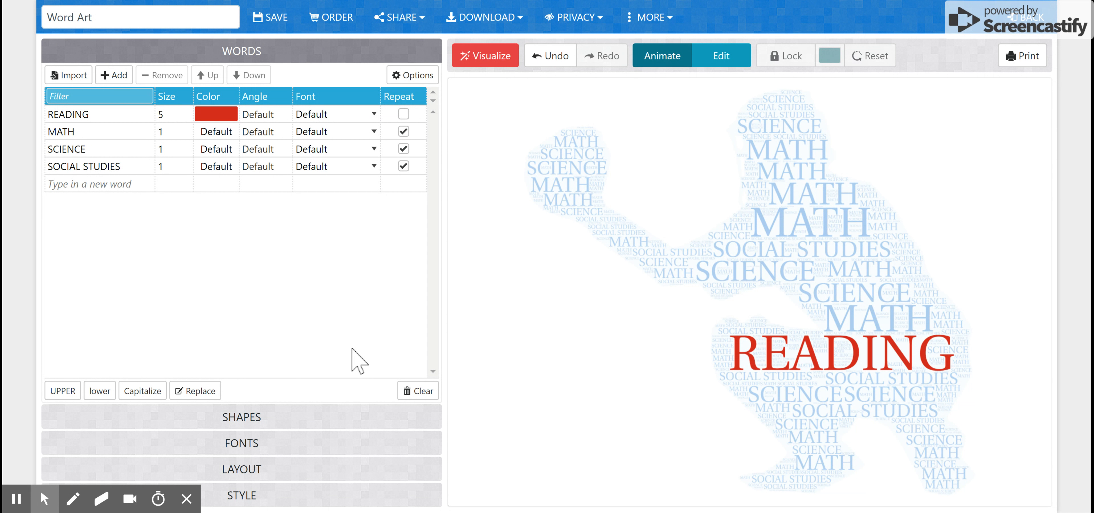
Apply the layout that mixes crossing, vertical and horizontal words and regenerate the word art.
click(248, 470)
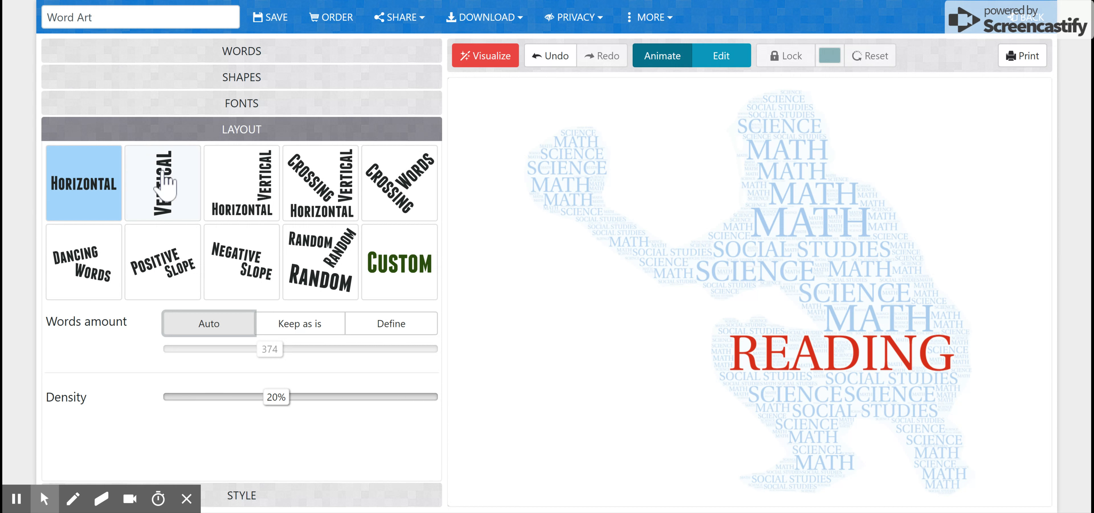
click(327, 181)
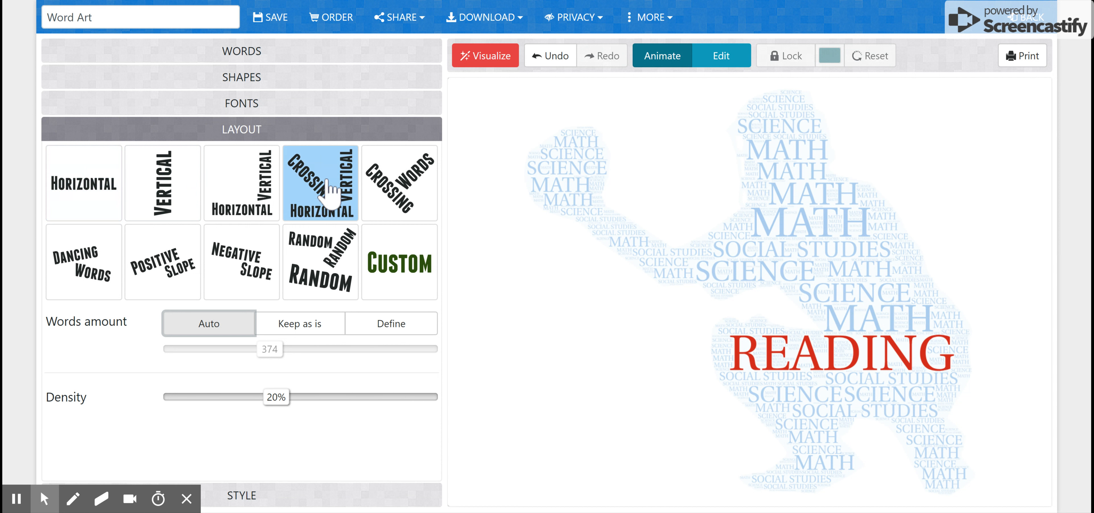
click(486, 57)
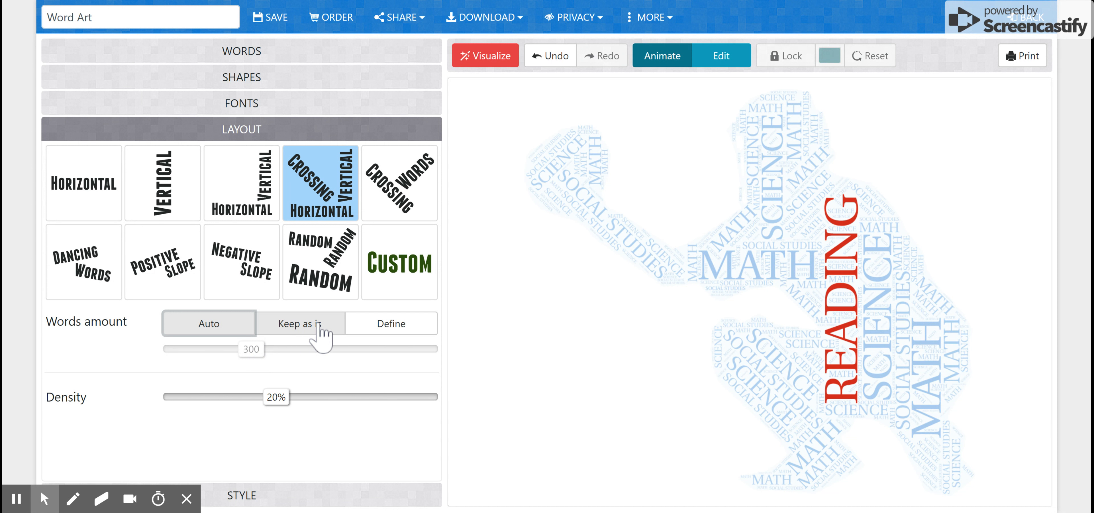
Switch the words amount to a defined value and set it to 49.
click(390, 329)
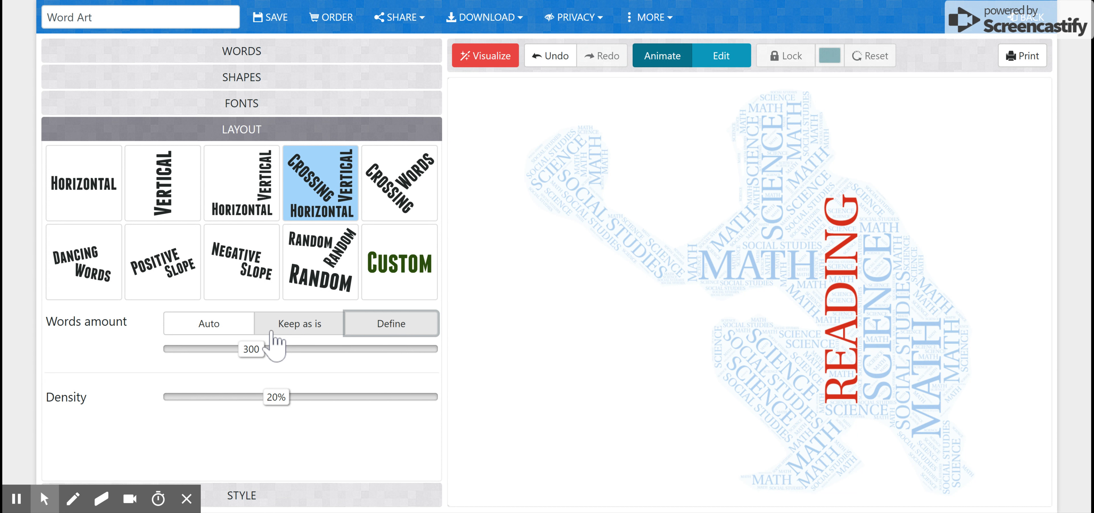
drag(257, 354, 193, 355)
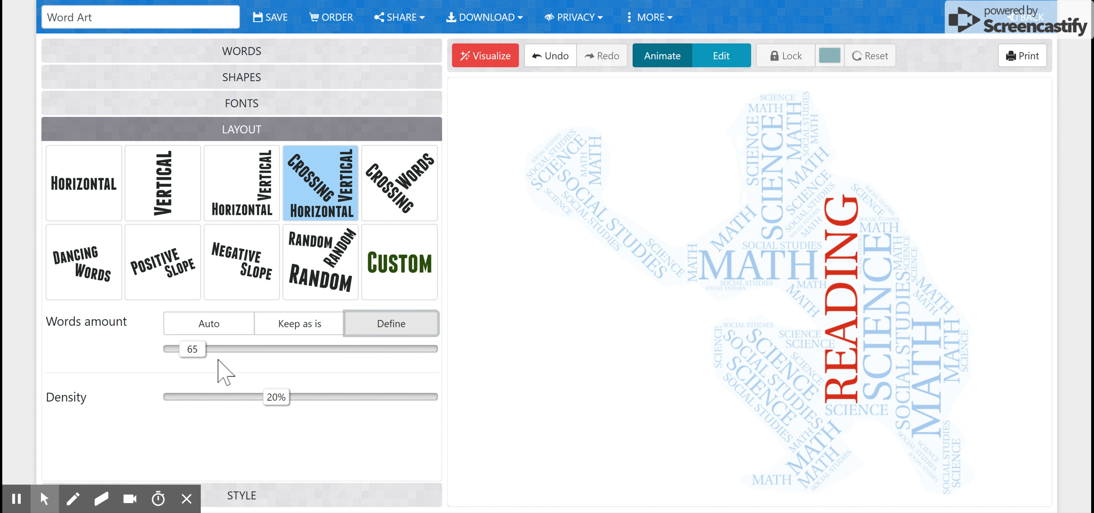
mouse_move(195, 356)
mouse_down()
mouse_move(175, 354)
mouse_move(193, 355)
mouse_up()
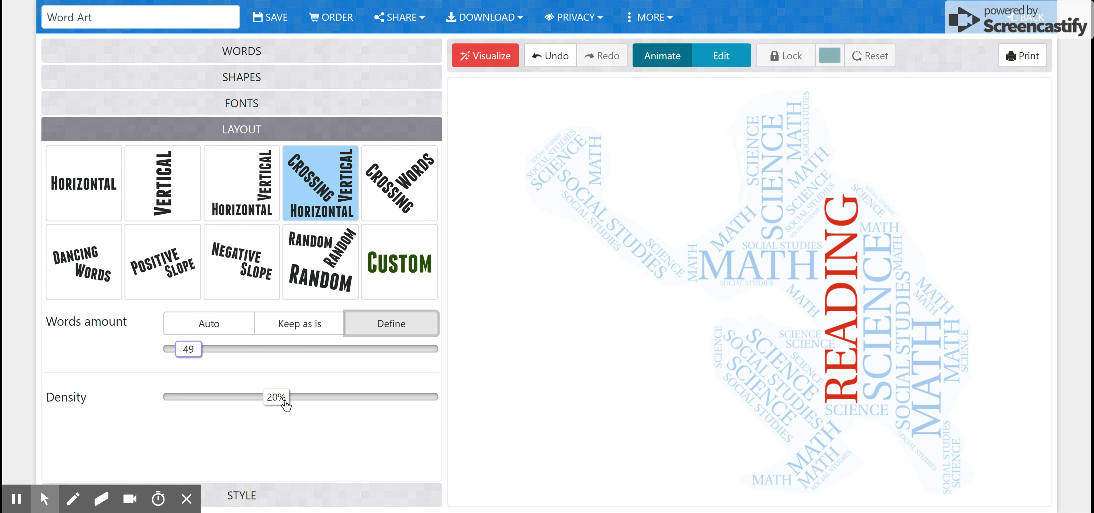
Regenerate the word art with a density of 10% and again with a density of 40%.
drag(276, 397, 233, 413)
click(471, 59)
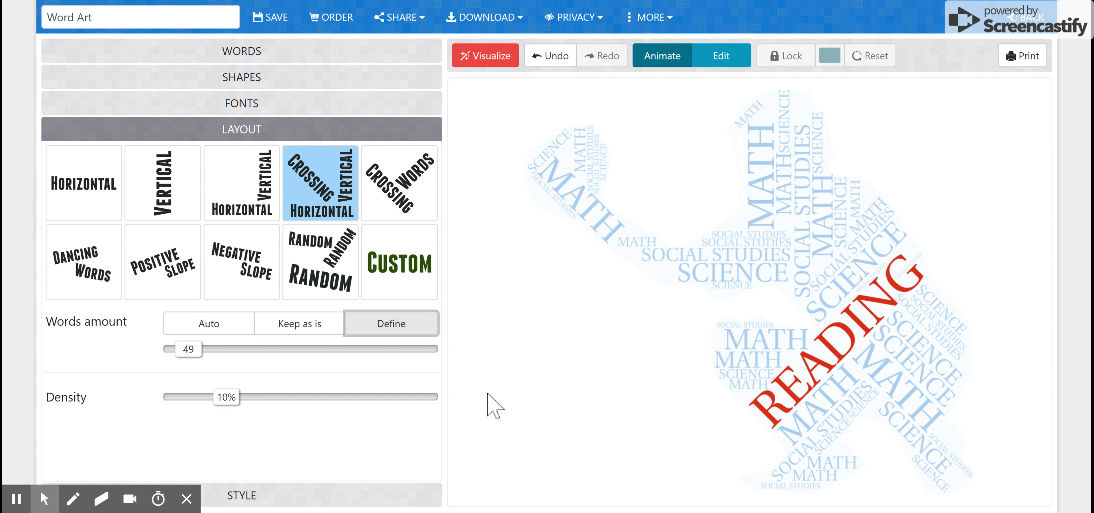
click(228, 399)
drag(228, 399, 376, 394)
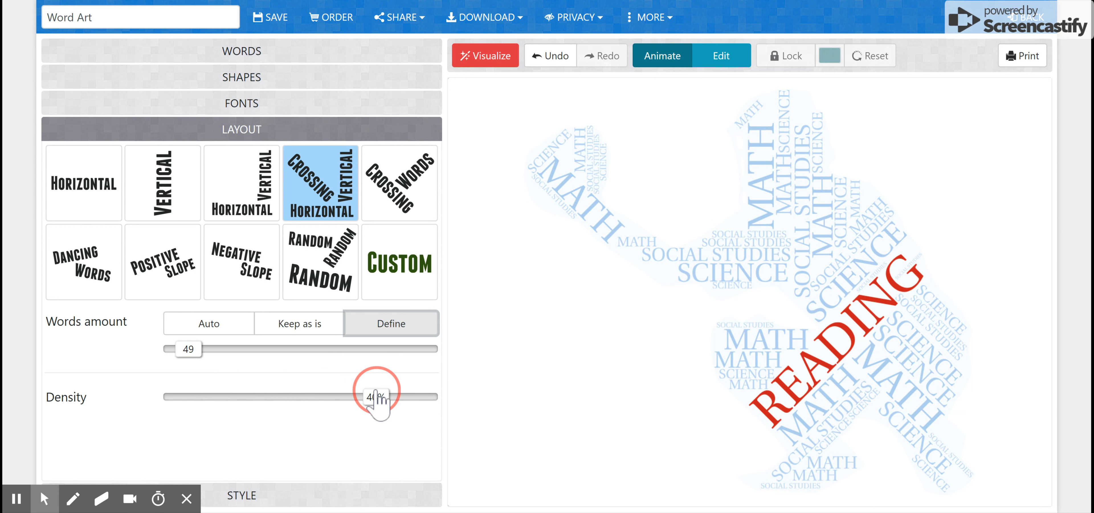
click(468, 60)
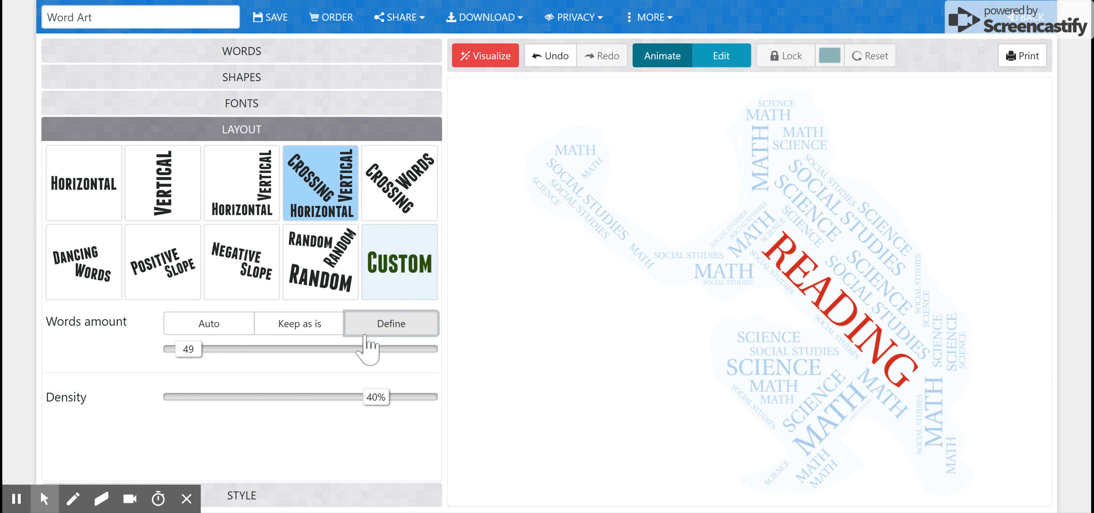
Use custom word colors, remove #e2b0a2 from the palette and regenerate the word art.
click(241, 497)
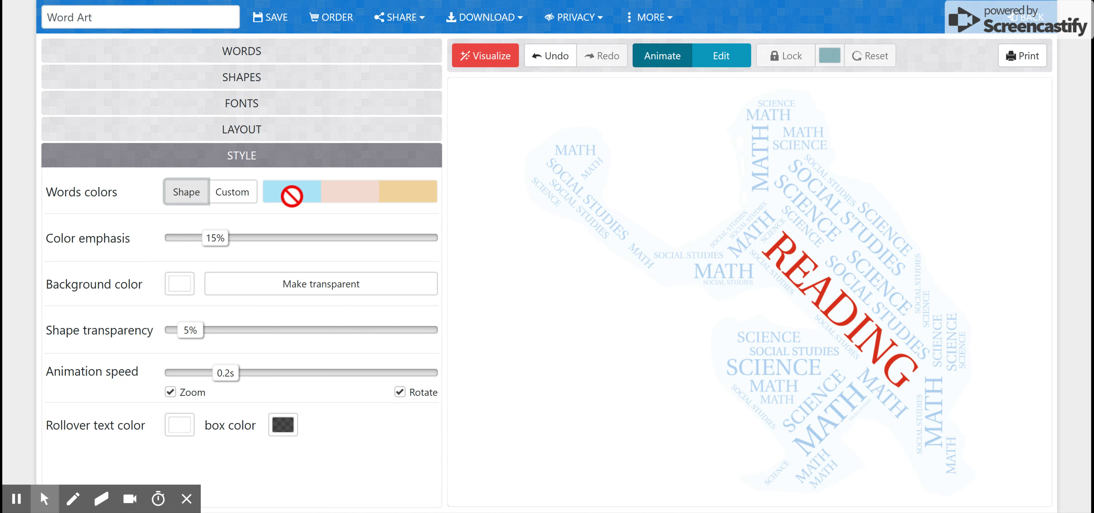
click(237, 195)
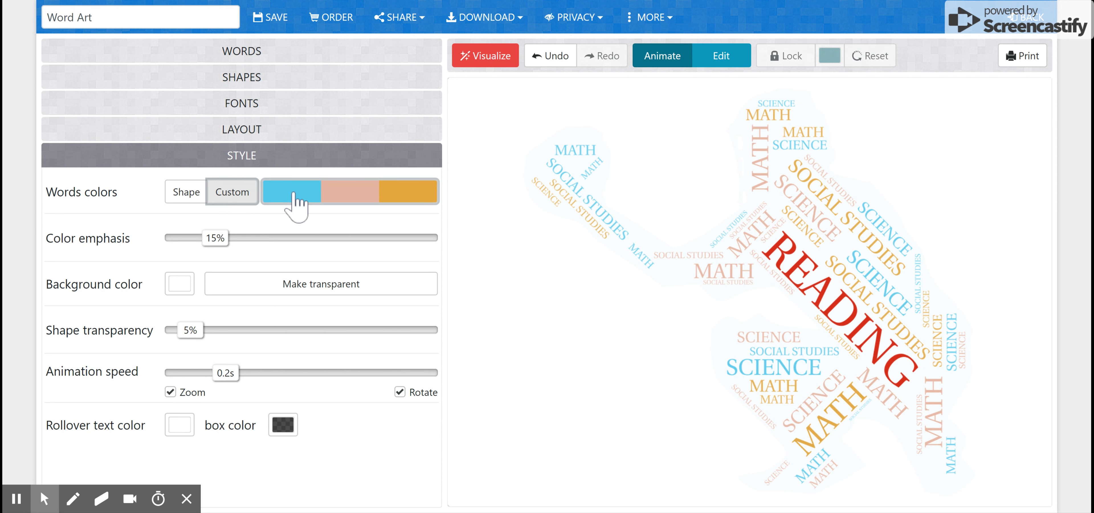
click(327, 192)
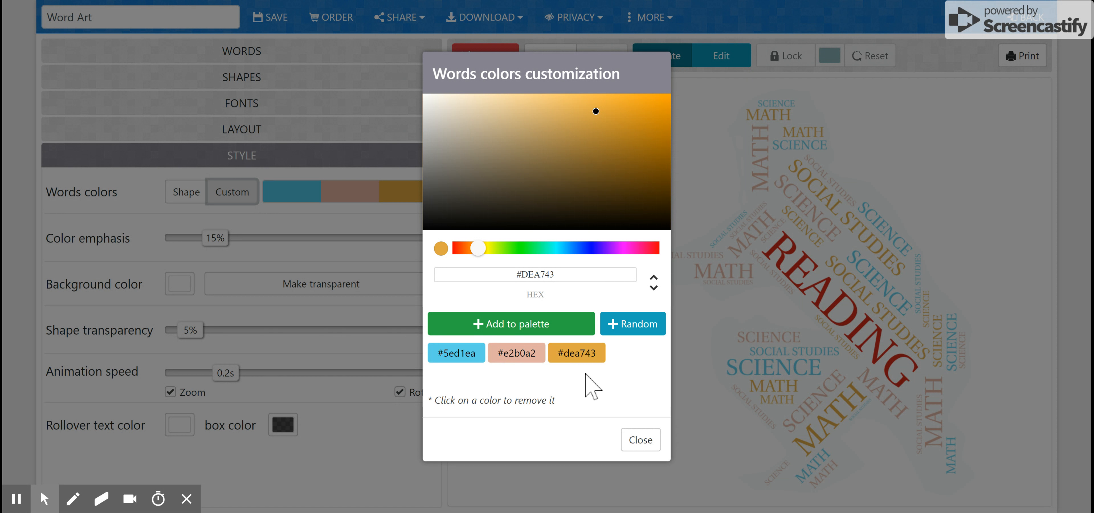
click(516, 355)
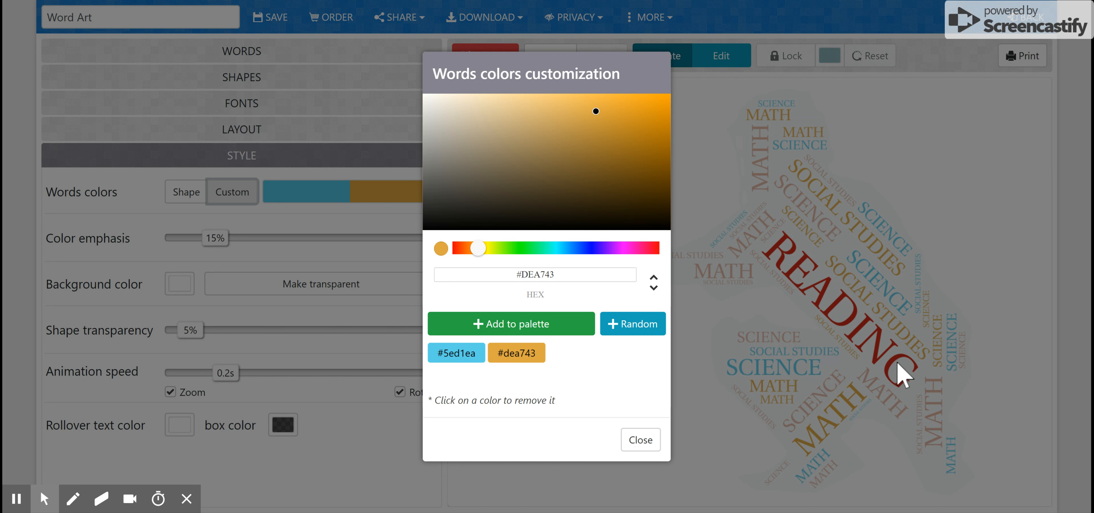
click(642, 444)
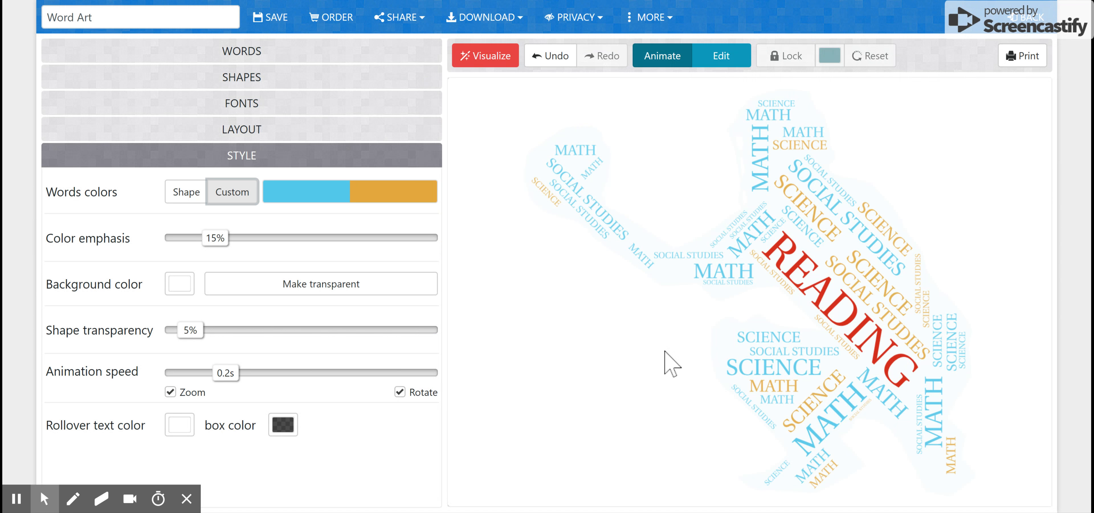
click(498, 61)
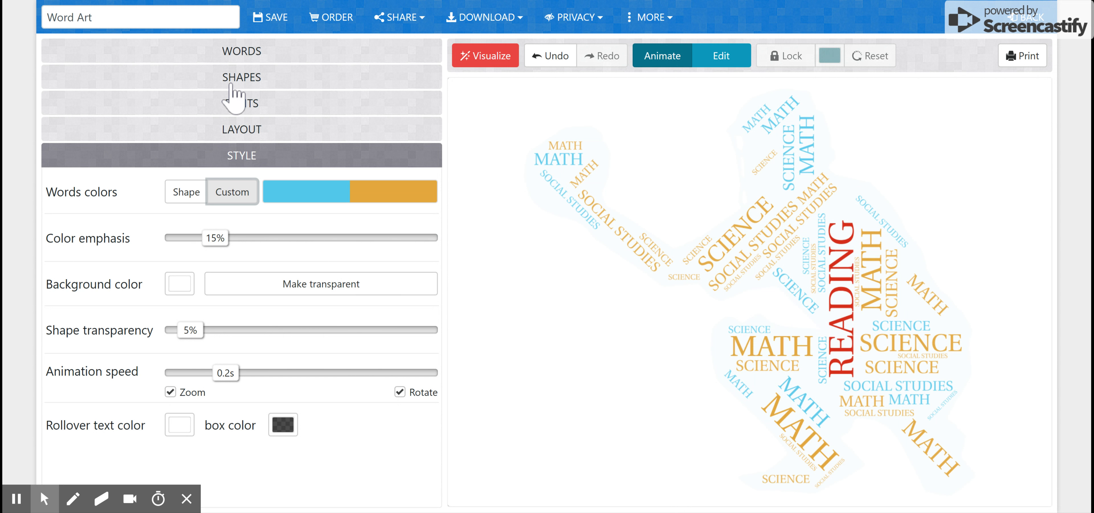
Reset the color of the word READING to the default.
click(252, 48)
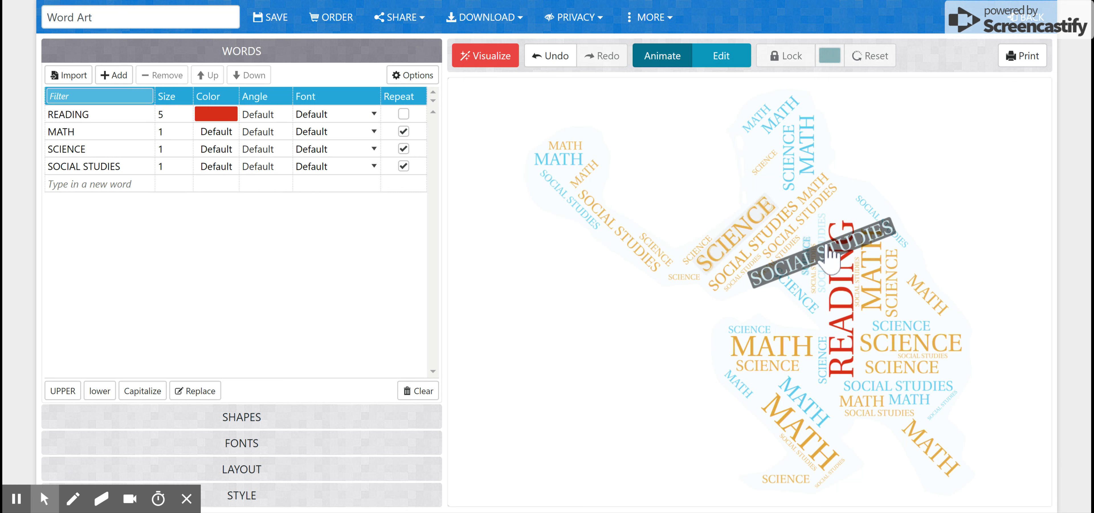
click(224, 114)
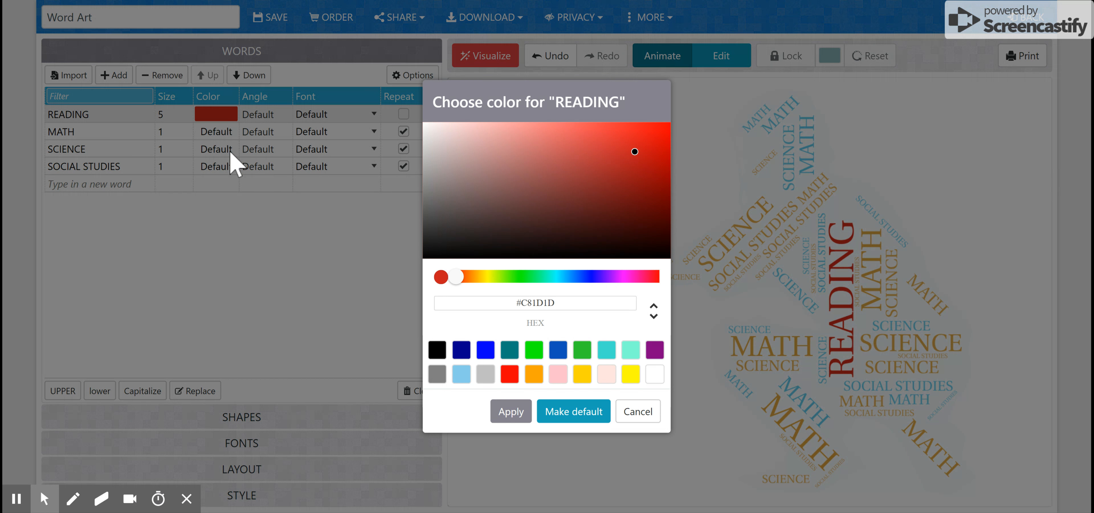
click(603, 412)
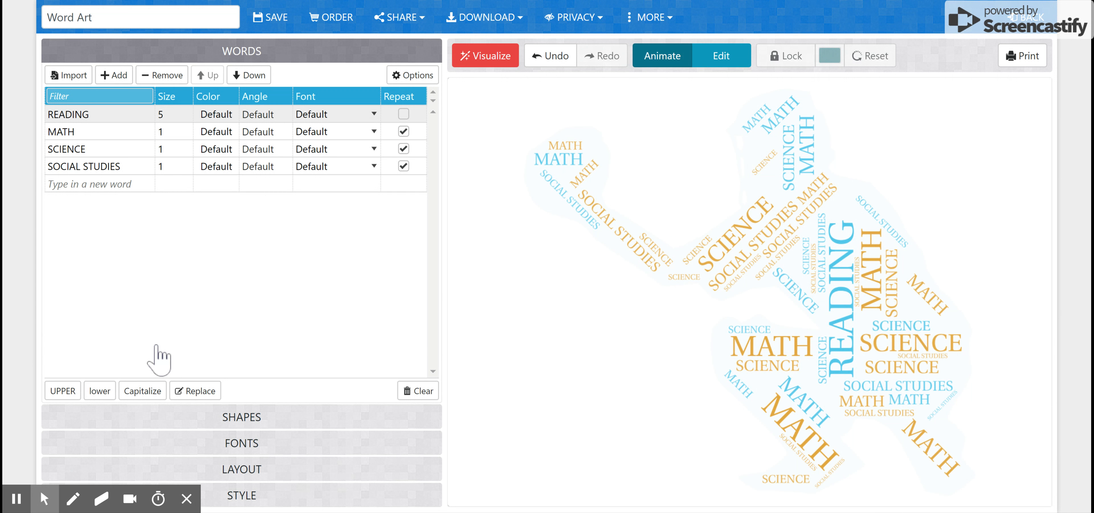
Add the blue #141BE2 to the custom word color palette.
click(243, 499)
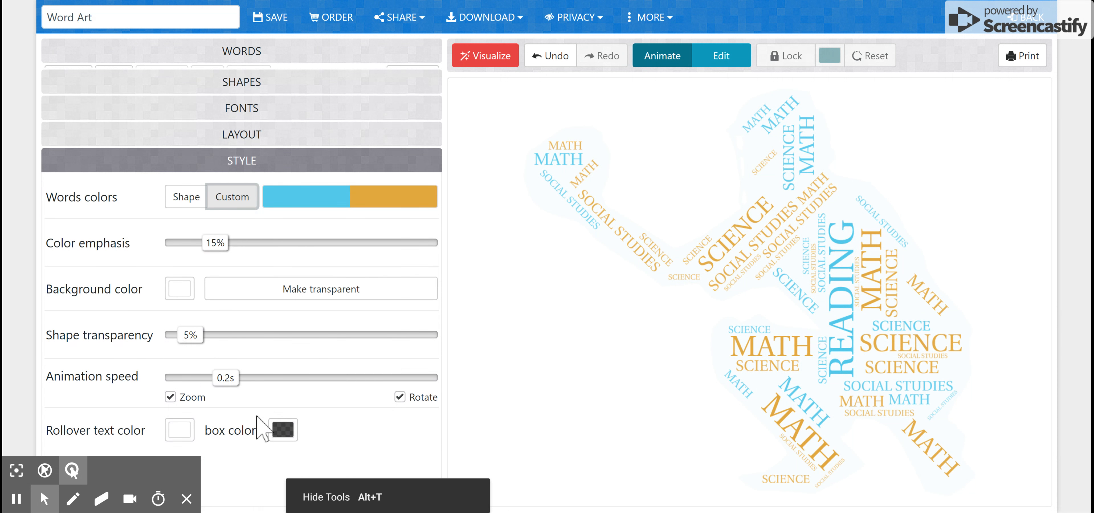
click(292, 200)
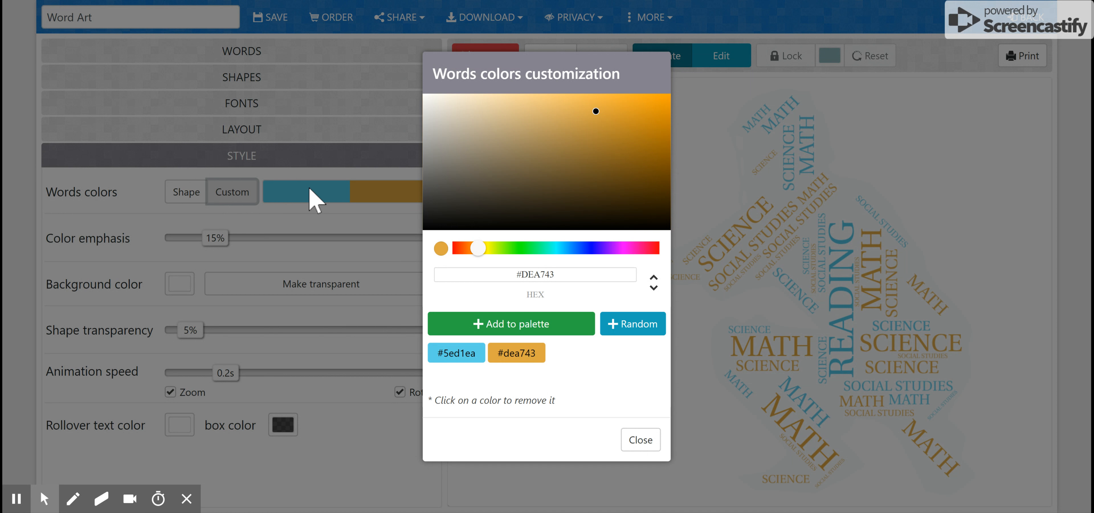
drag(478, 251, 593, 248)
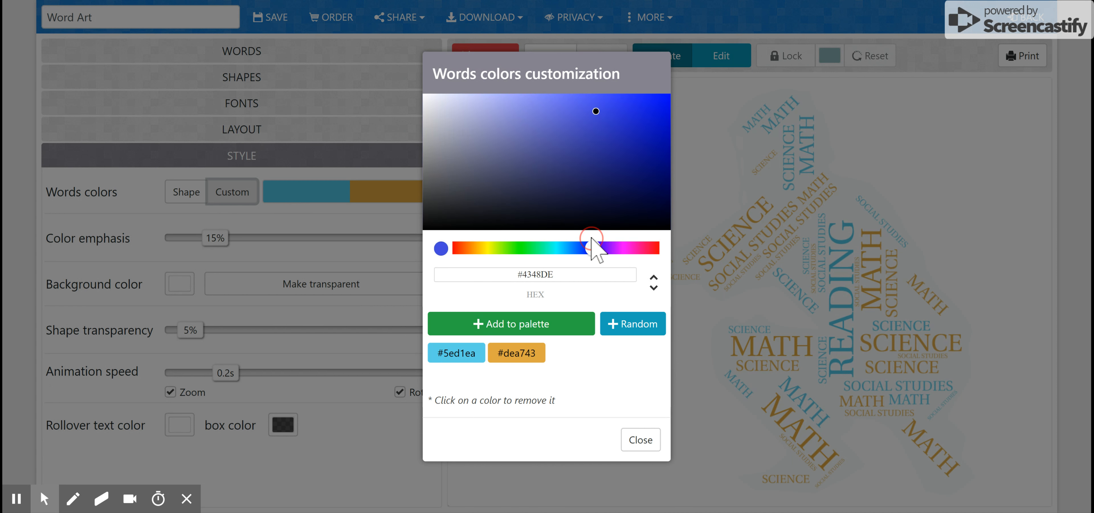
drag(608, 111, 648, 109)
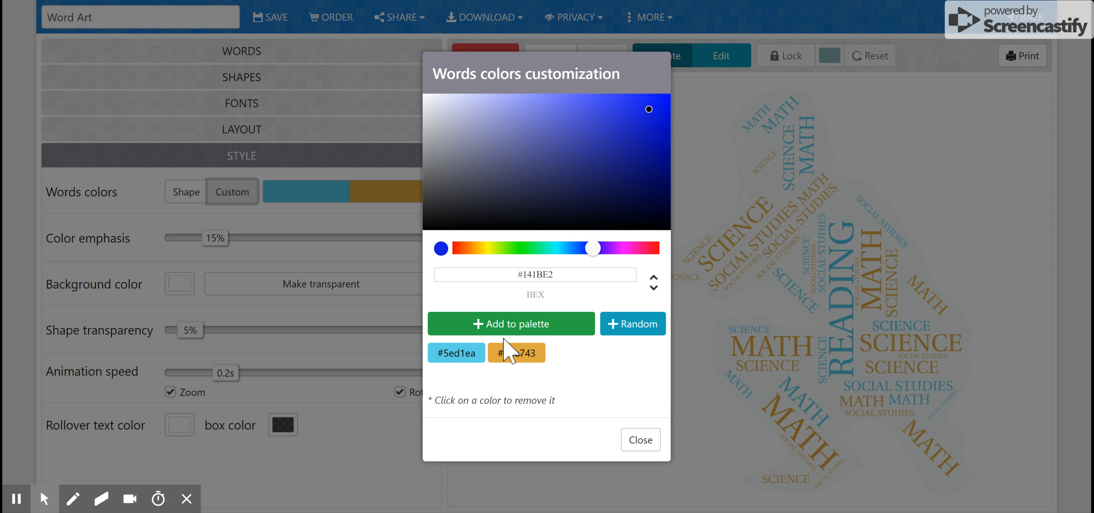
click(502, 329)
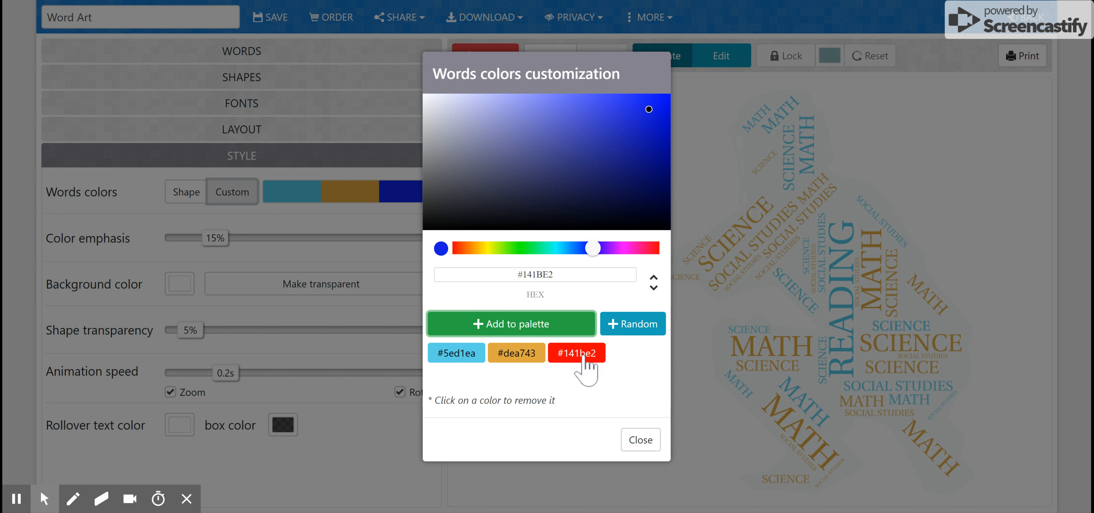
click(641, 441)
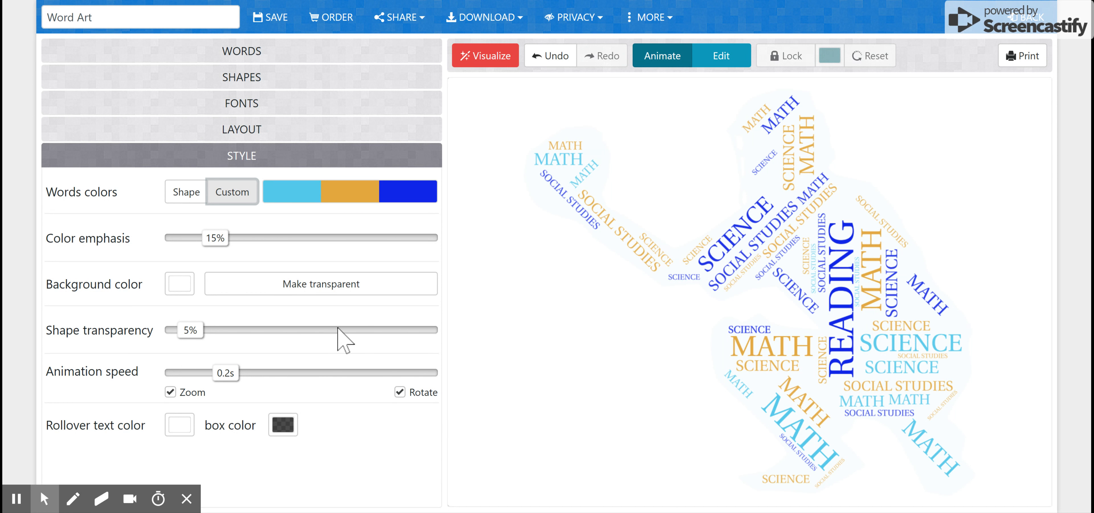
Try a color emphasis of 0%, set it to 16%, and set the shape transparency to 28%.
drag(215, 239, 160, 270)
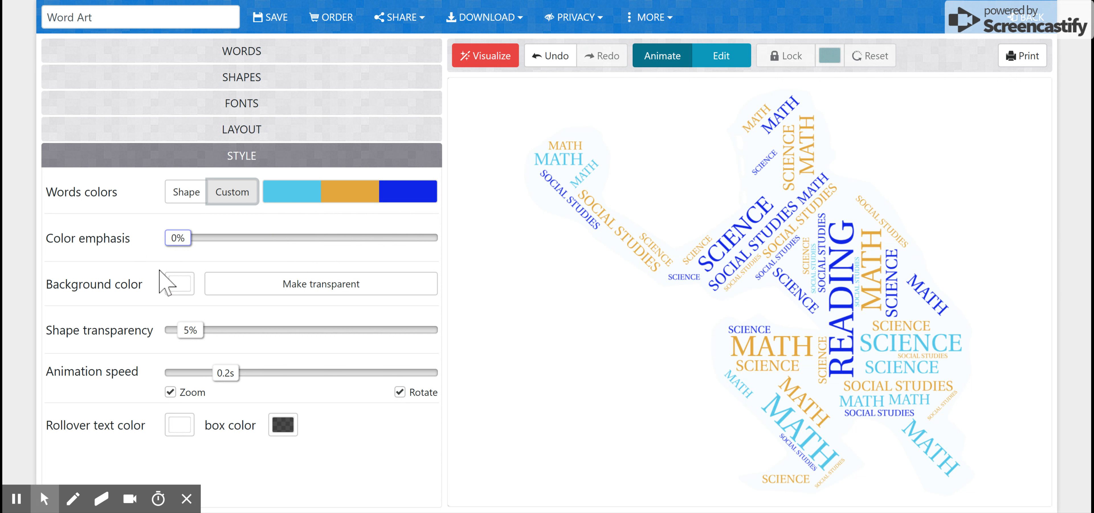
click(178, 239)
drag(178, 239, 212, 248)
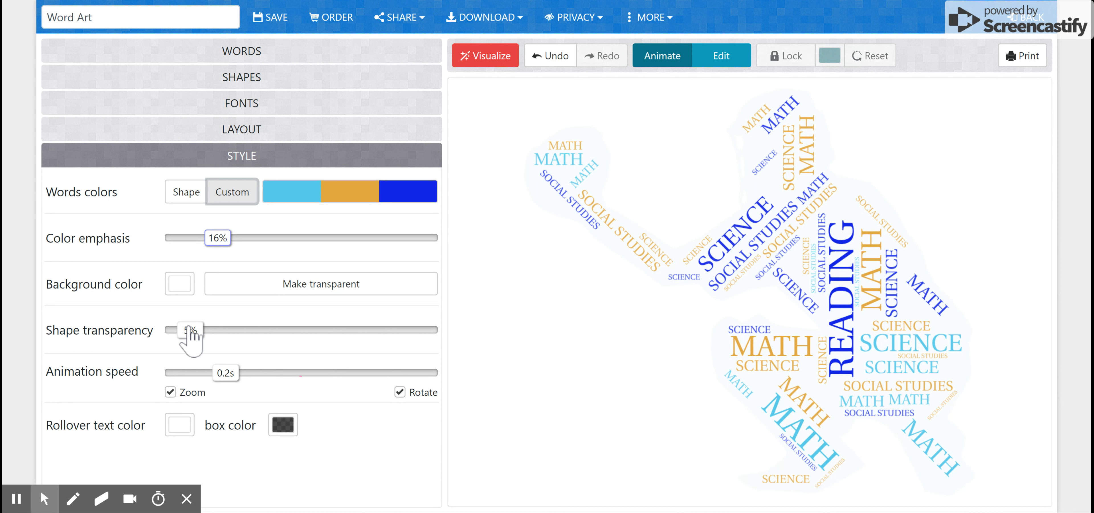
drag(192, 331, 247, 330)
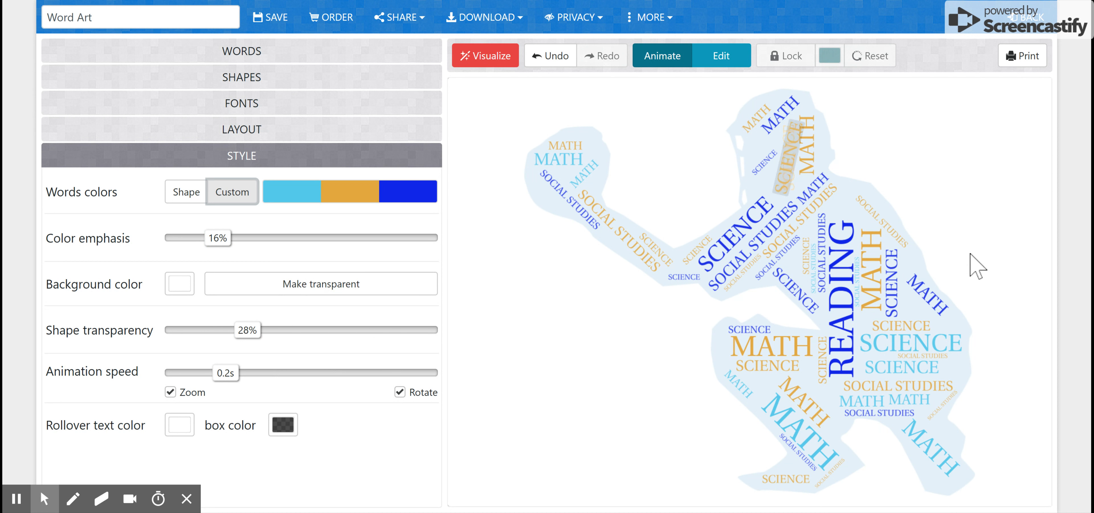